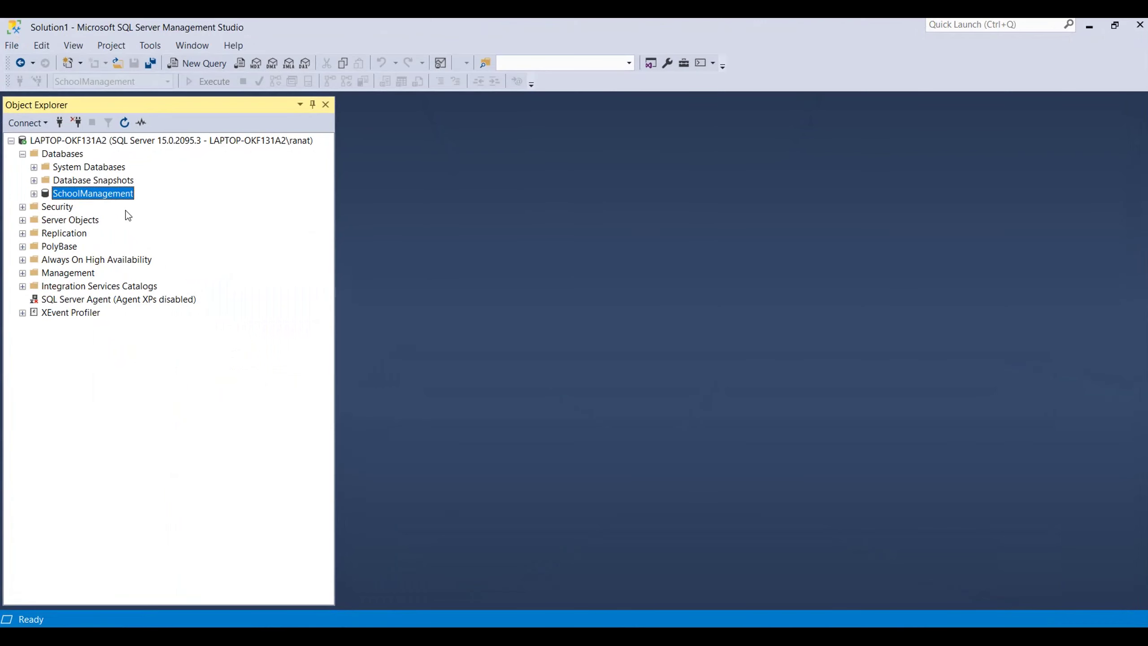
Select the server's Databases folder in Object Explorer.
left_click(62, 154)
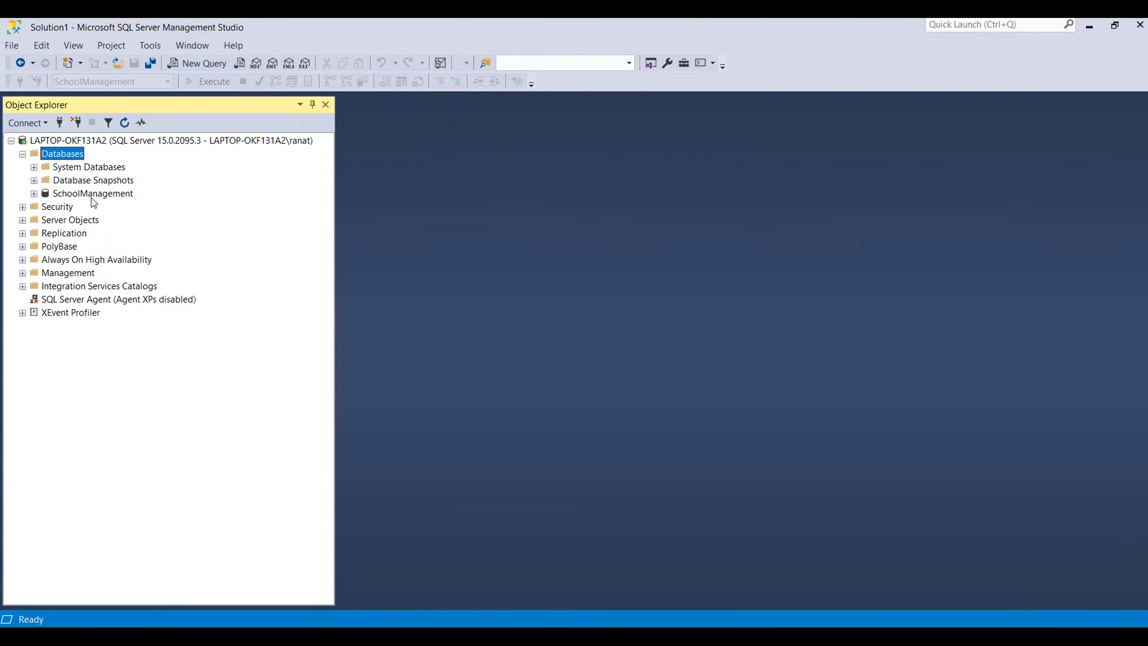
Create a new database named EmployeeManagement.
right_click(61, 155)
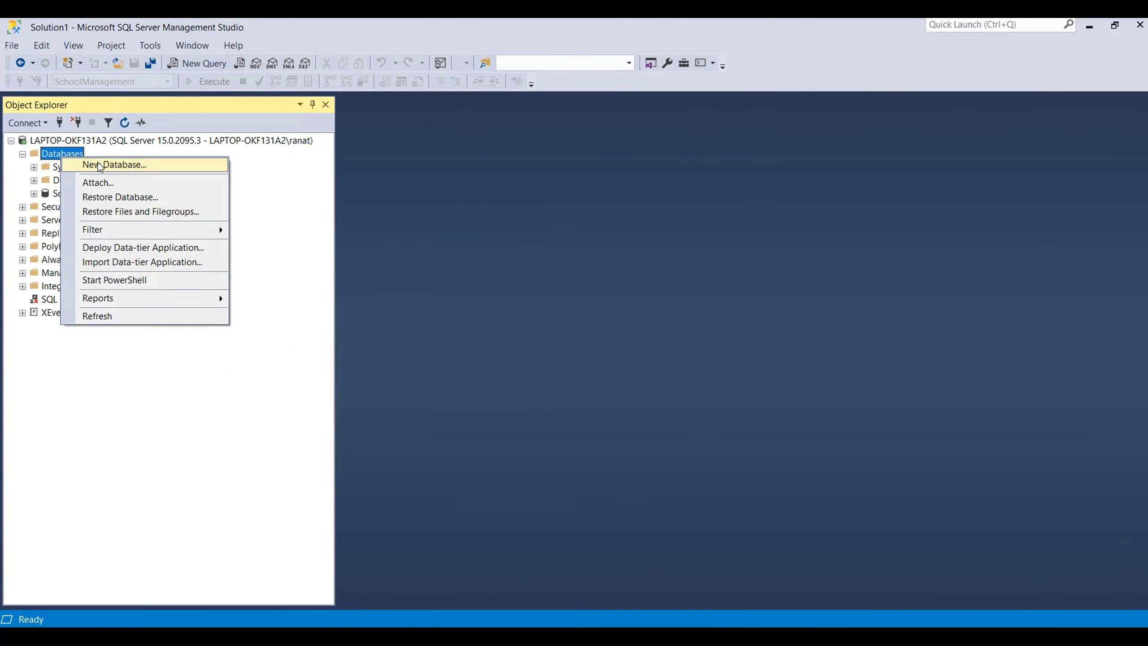
left_click(112, 165)
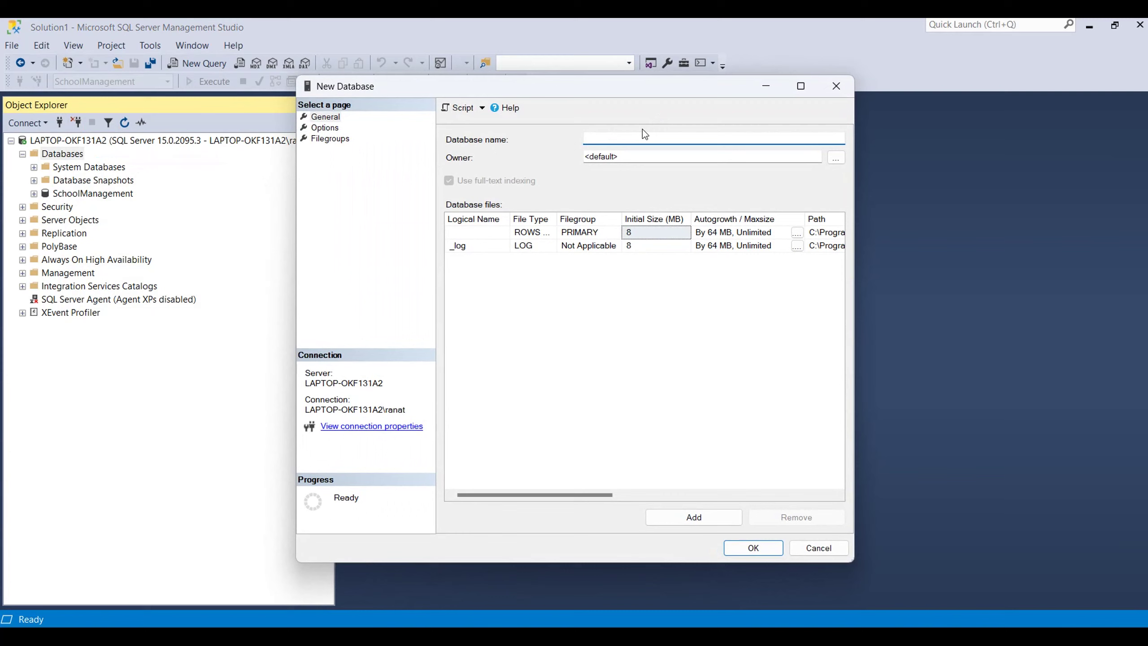
type("Empl")
type("oyee")
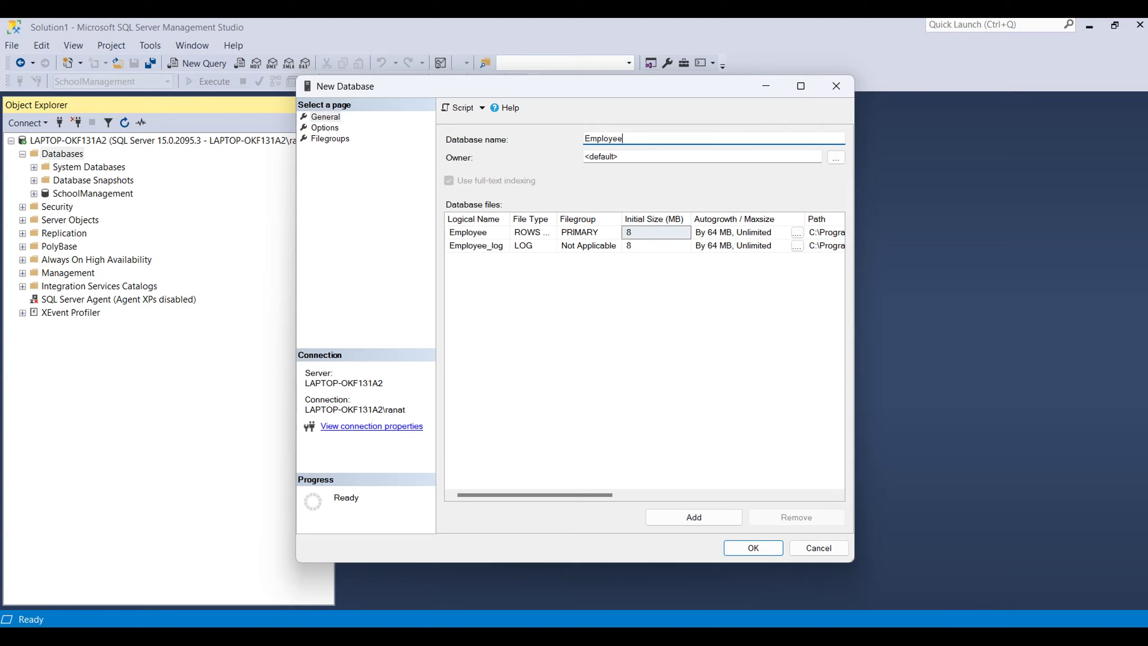
type("Management")
left_click(746, 548)
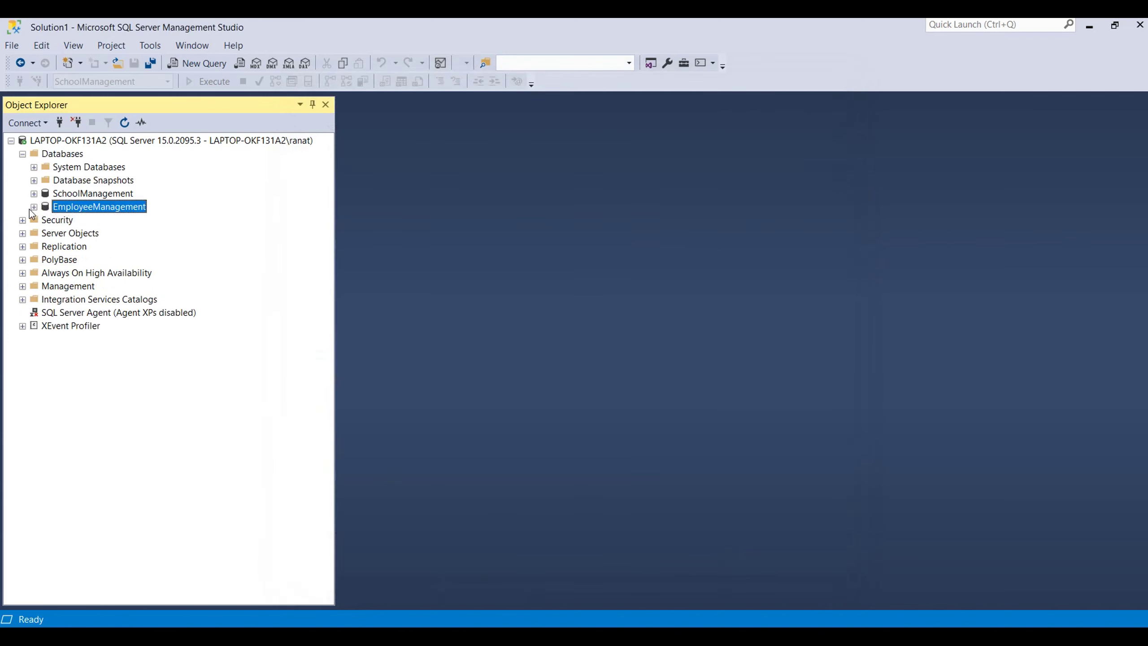
Expand EmployeeManagement and its Tables folder, bringing up the folder's actions.
left_click(33, 206)
left_click(72, 234)
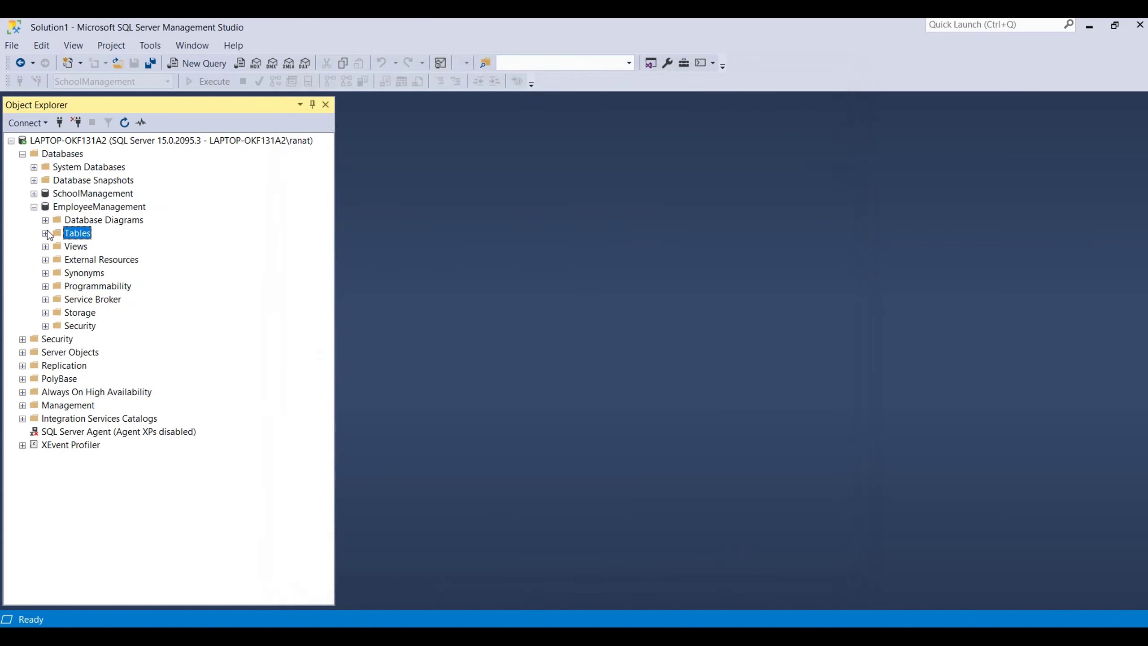
left_click(45, 233)
right_click(77, 233)
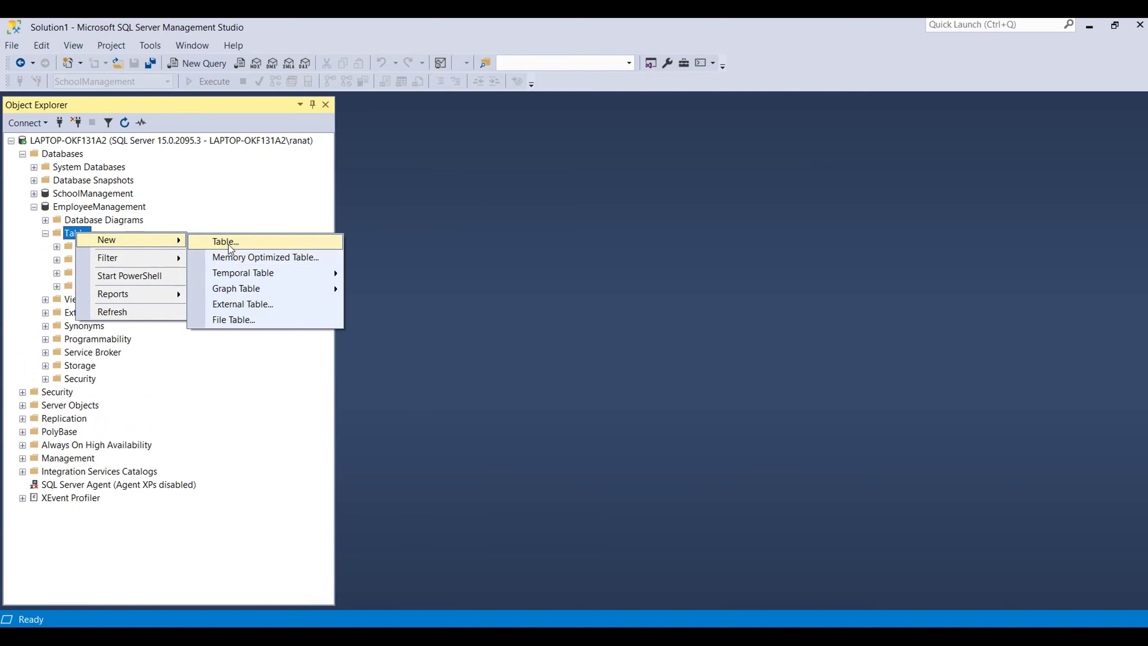
Start a new EmployeeManagement table with an Id column of type int.
left_click(224, 242)
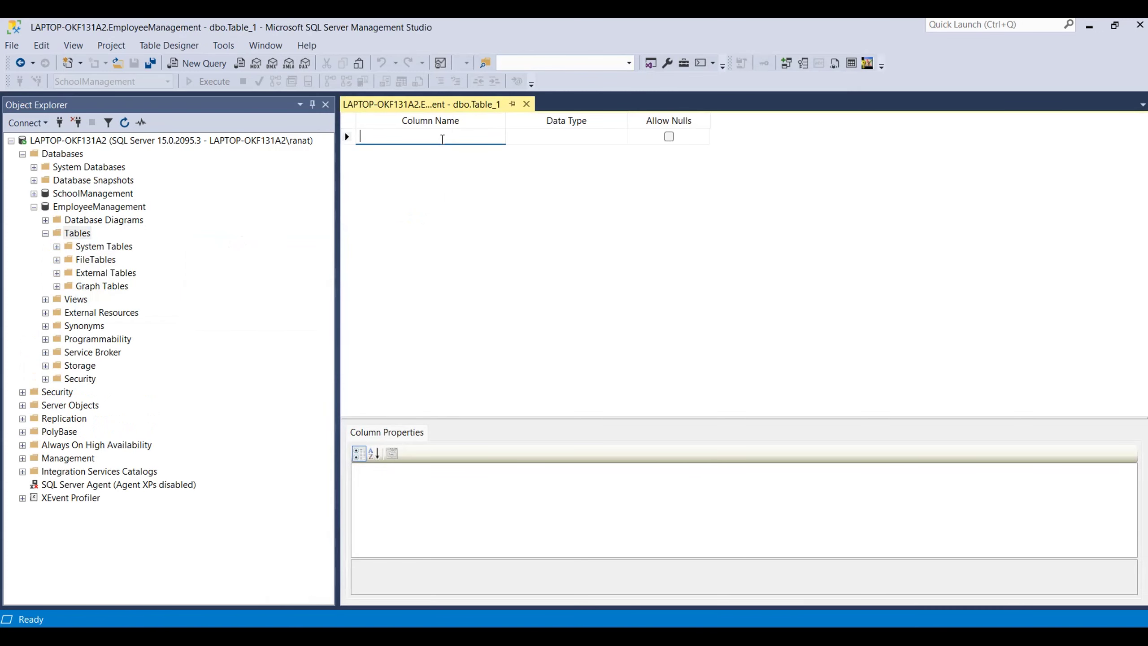
type("Id")
left_click(565, 137)
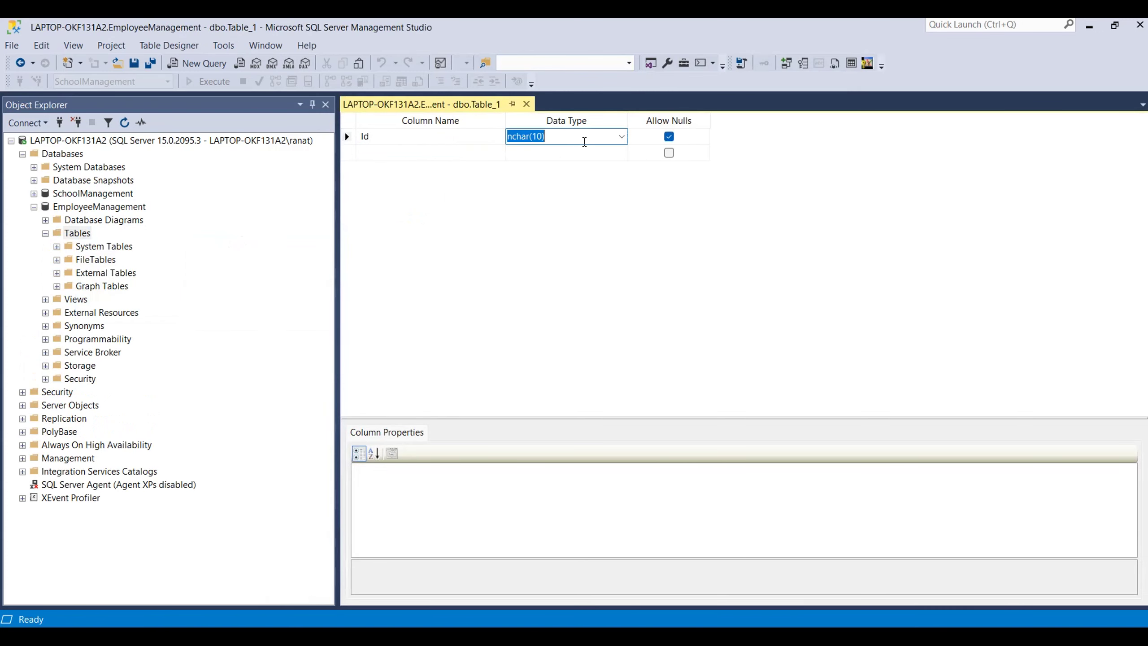
left_click(620, 137)
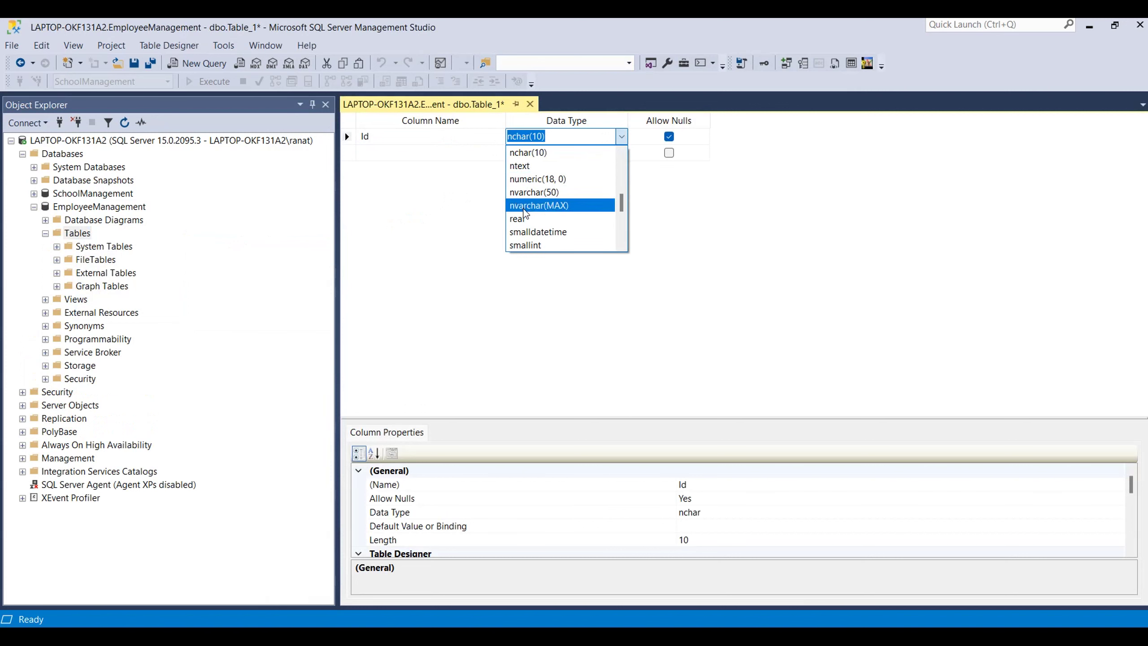
left_click(547, 209)
left_click_drag(656, 418, 656, 247)
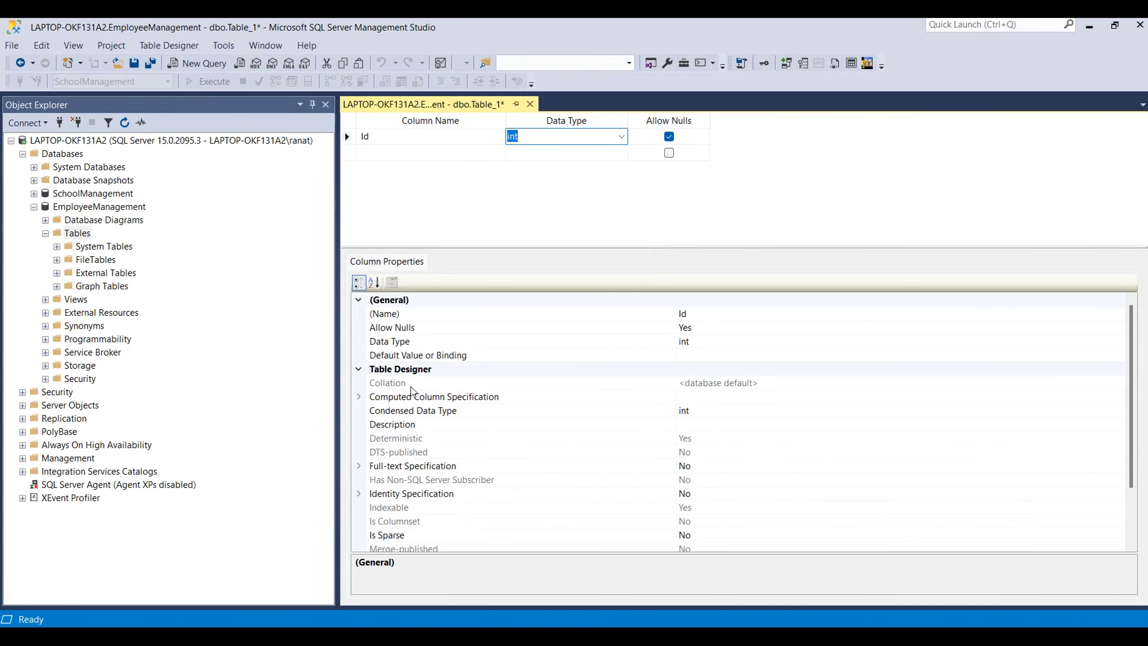
scroll(381, 359, "down", 1)
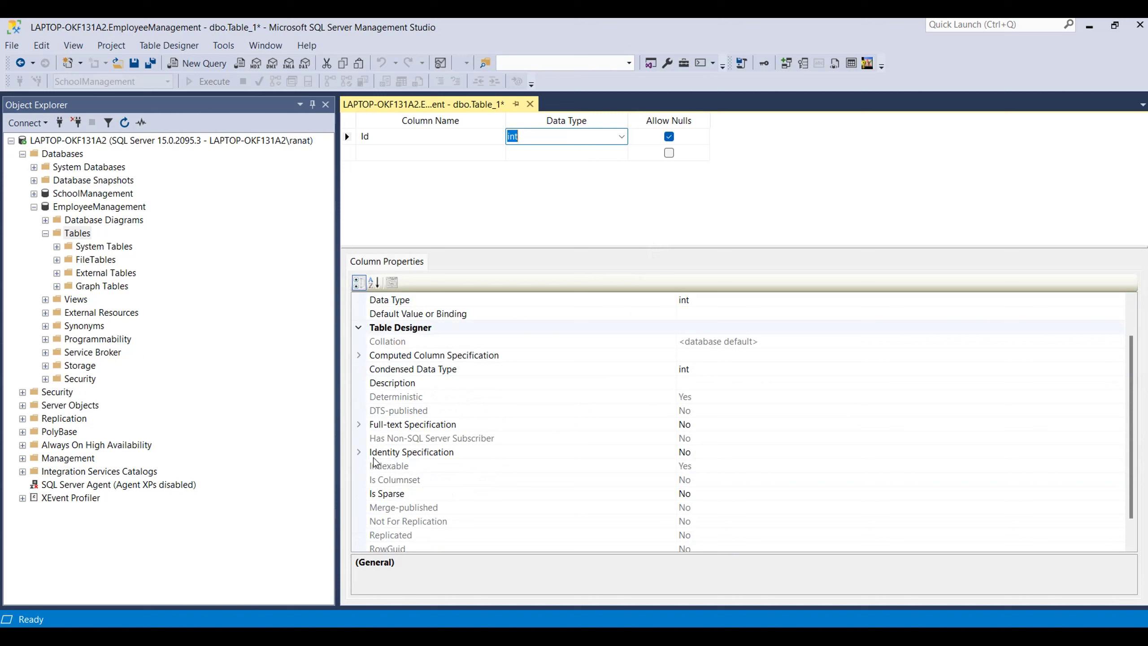
Set Id's (Is Identity) to Yes with seed and increment 1.
left_click(360, 452)
left_click(389, 466)
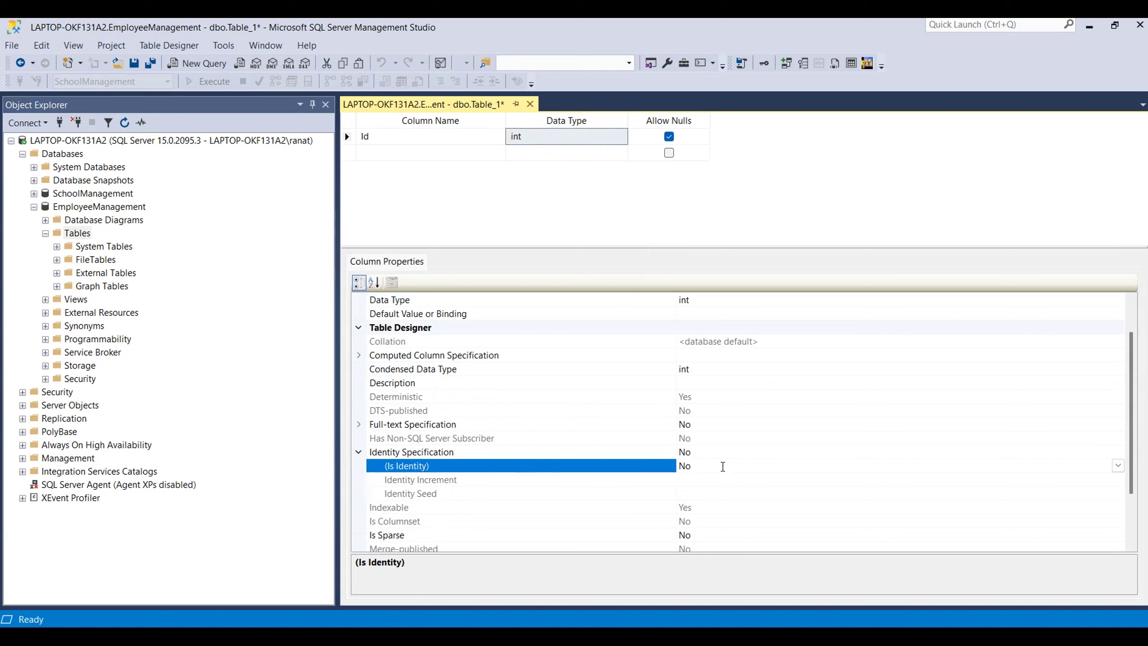
left_click(716, 454)
left_click(724, 466)
left_click(1118, 466)
left_click(691, 483)
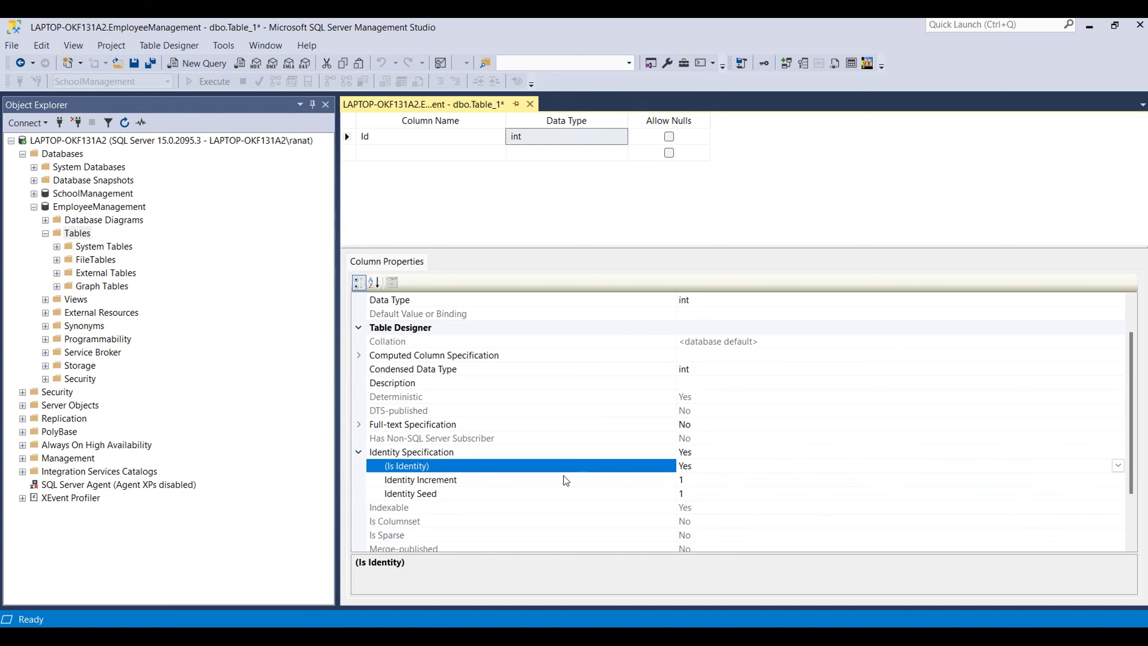
left_click(628, 193)
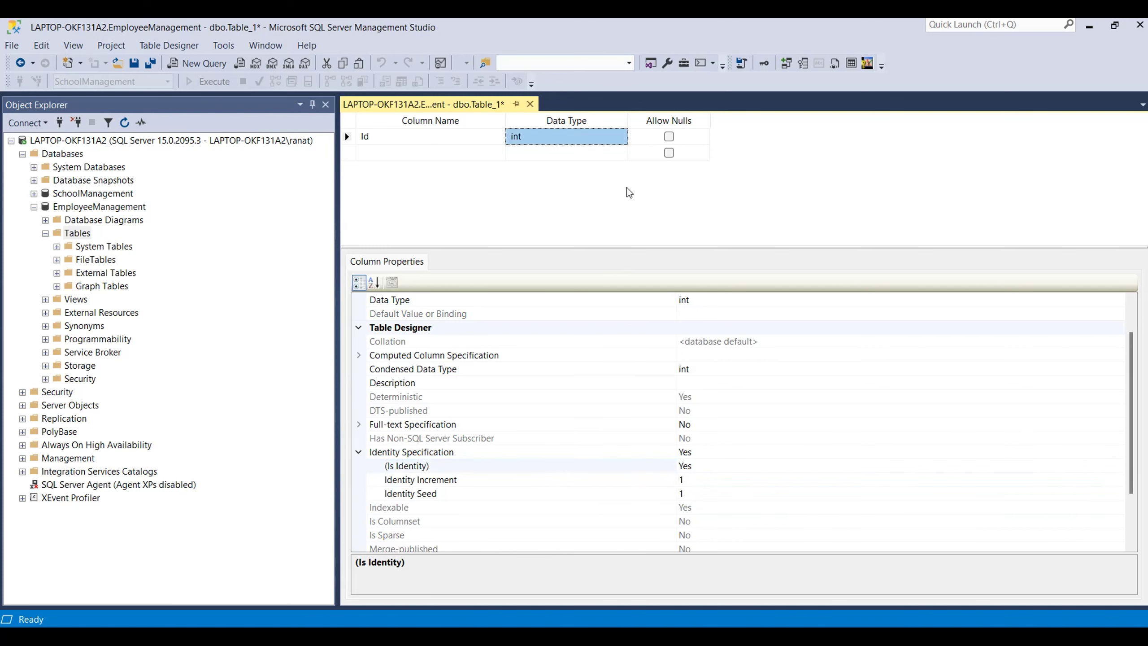
left_click(668, 154)
type("Name")
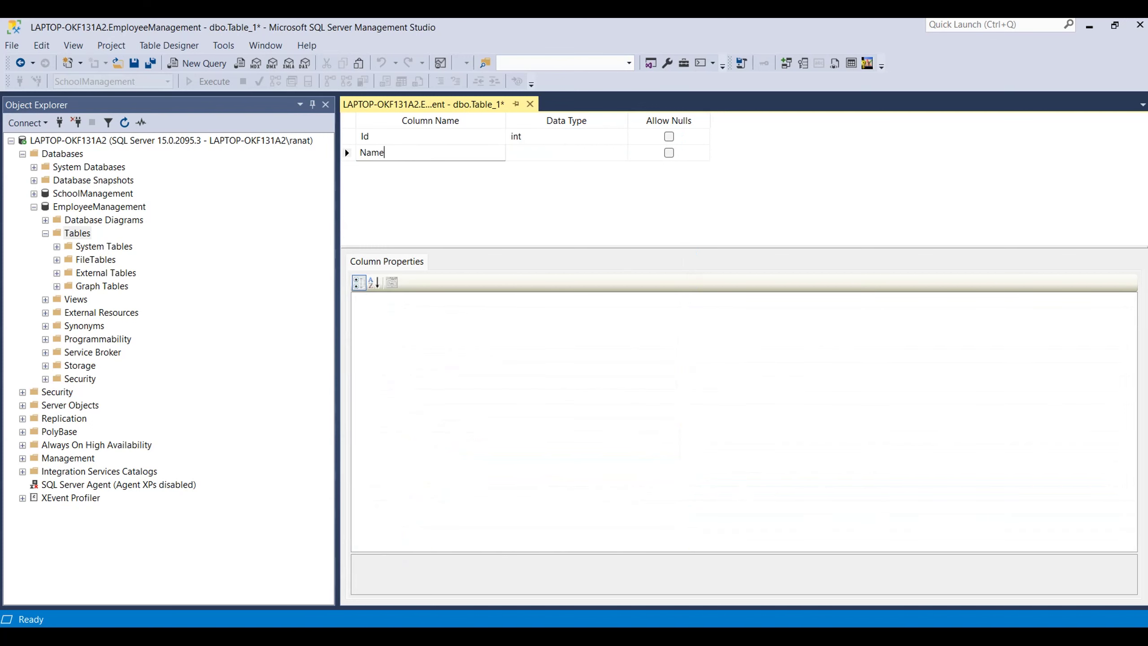
Add columns Name varchar(MAX) without nulls, Age int and Address varchar(MAX).
key("Tab")
type("st")
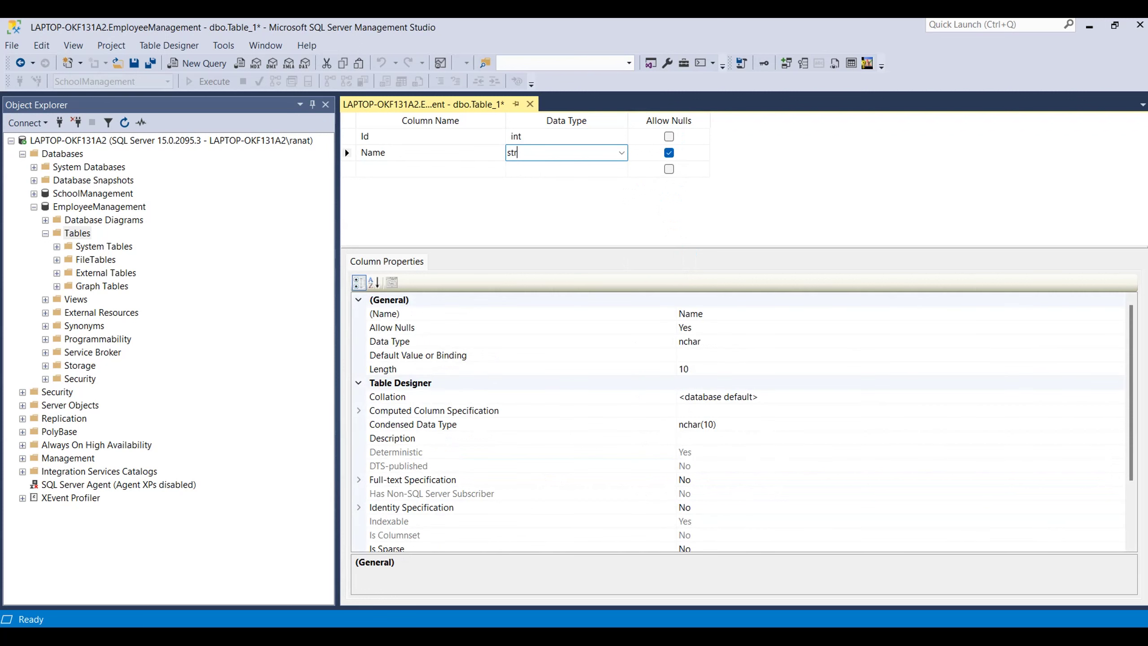
type("varbinary(50")
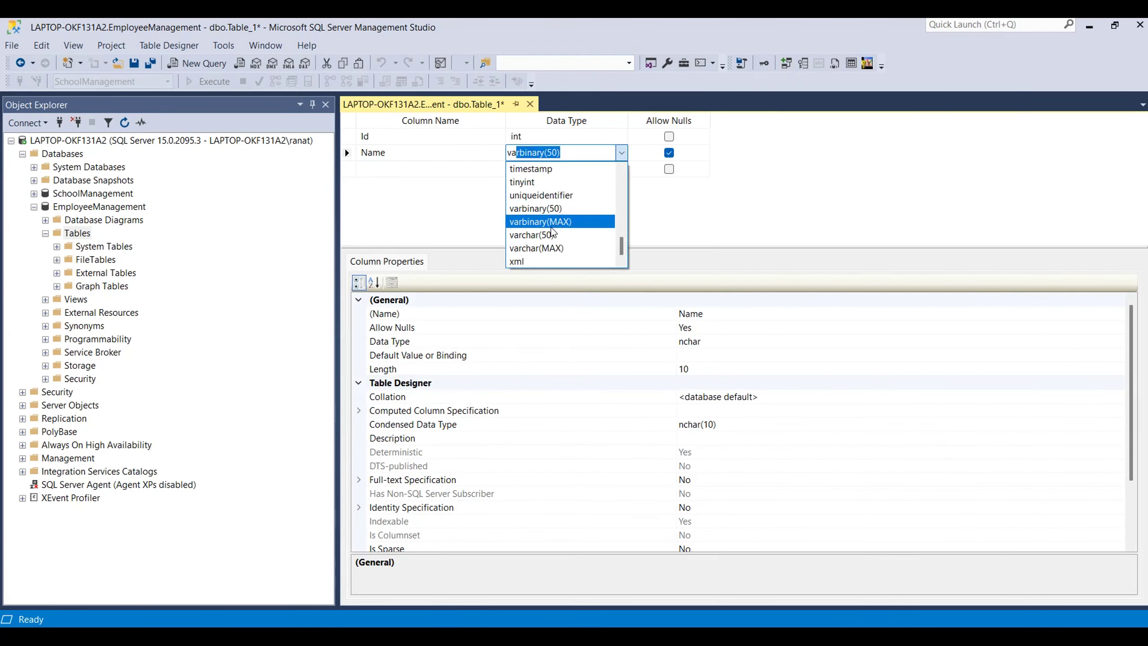
key("Down")
key("Down")
key("Tab")
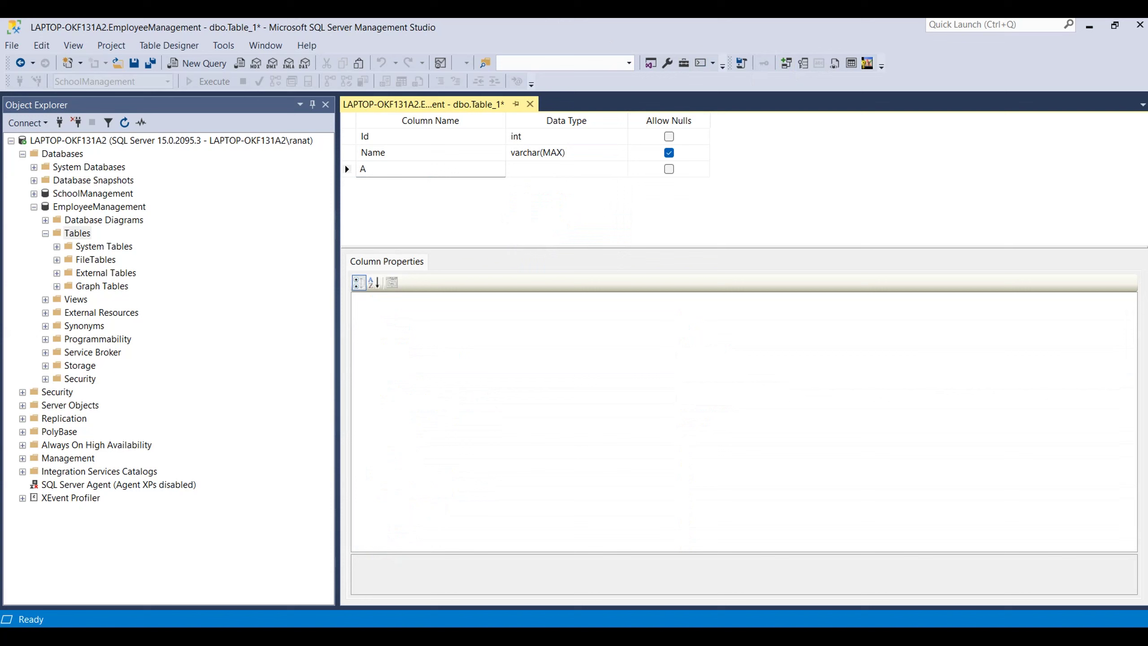
key("Tab")
type("in")
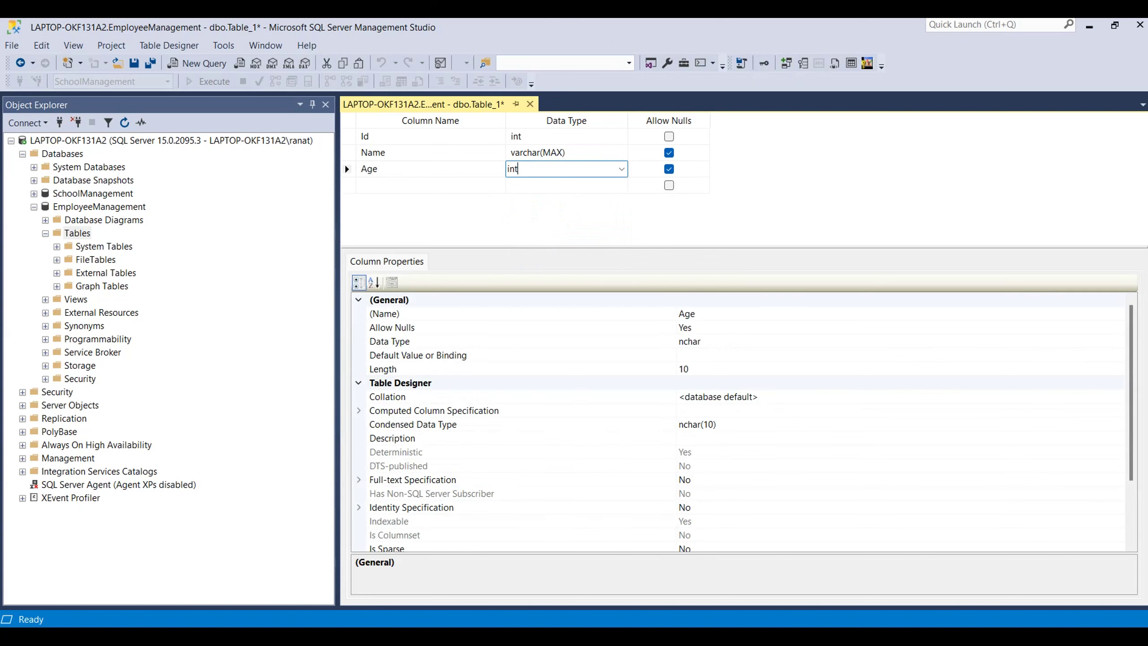
key("Tab")
type("A")
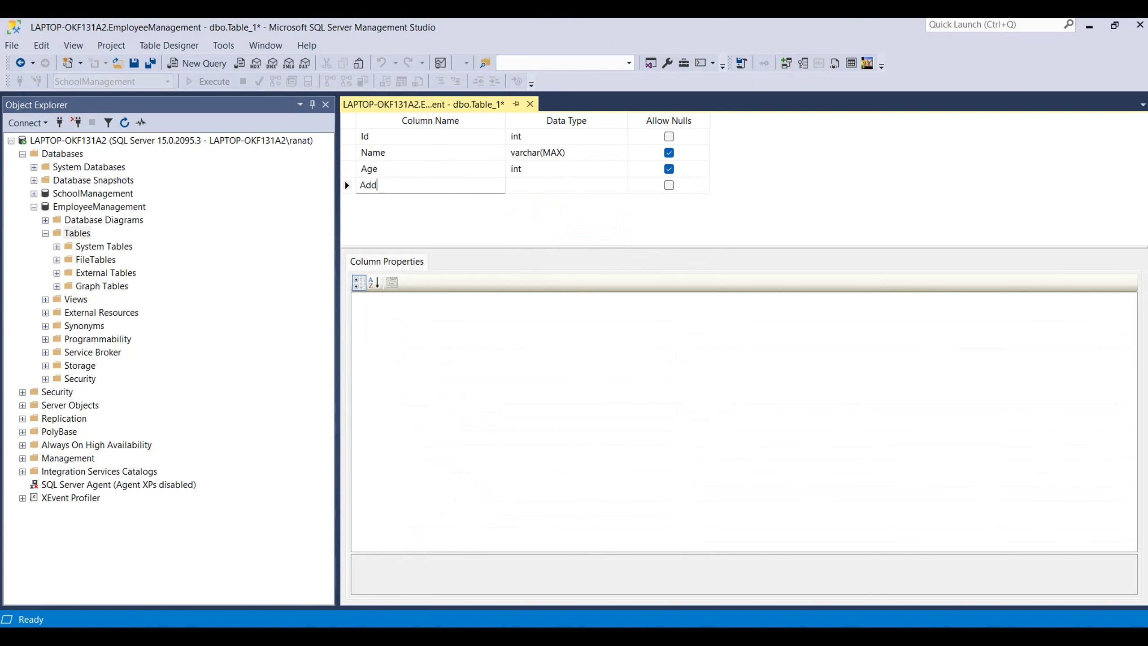
key("Tab")
left_click(621, 185)
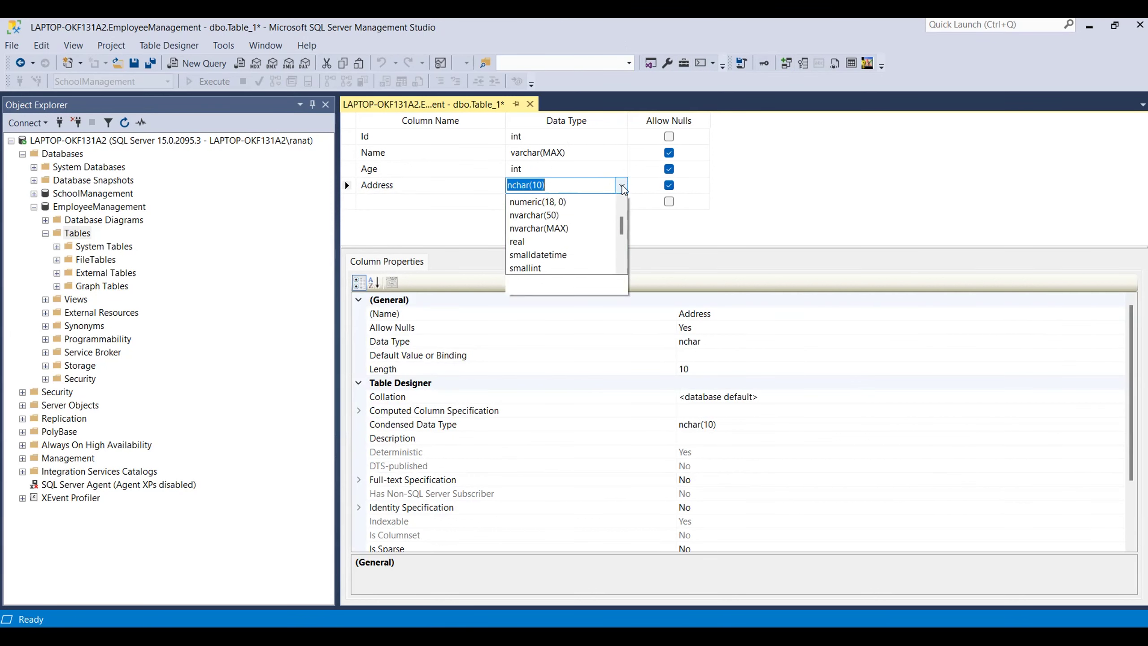
type("var")
left_click(551, 282)
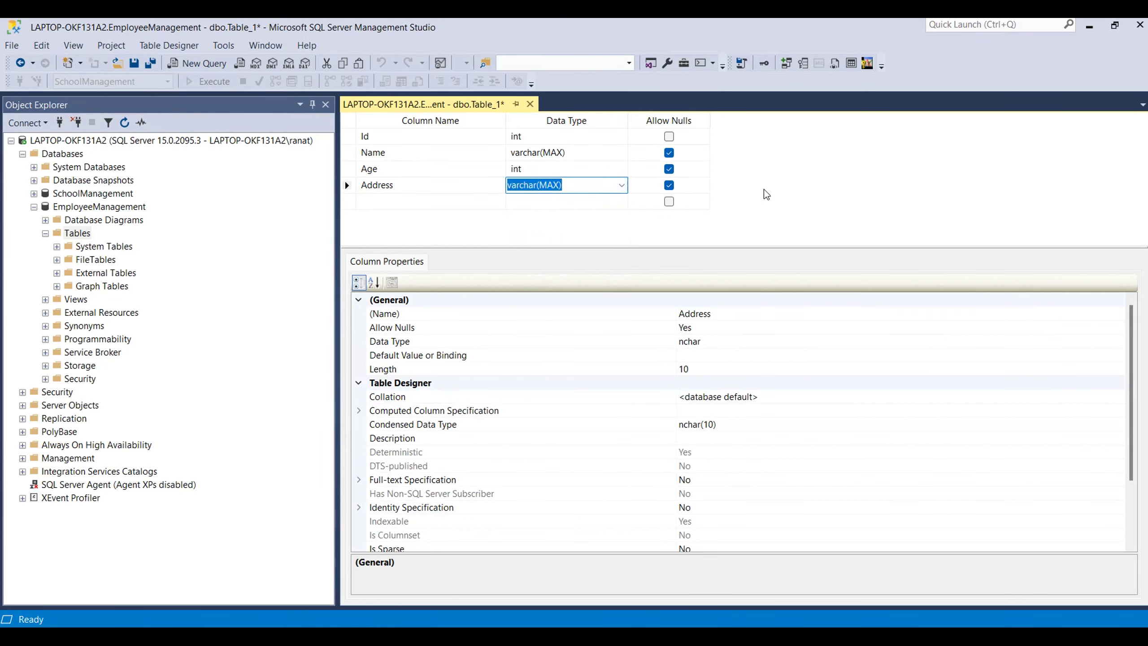
left_click(670, 154)
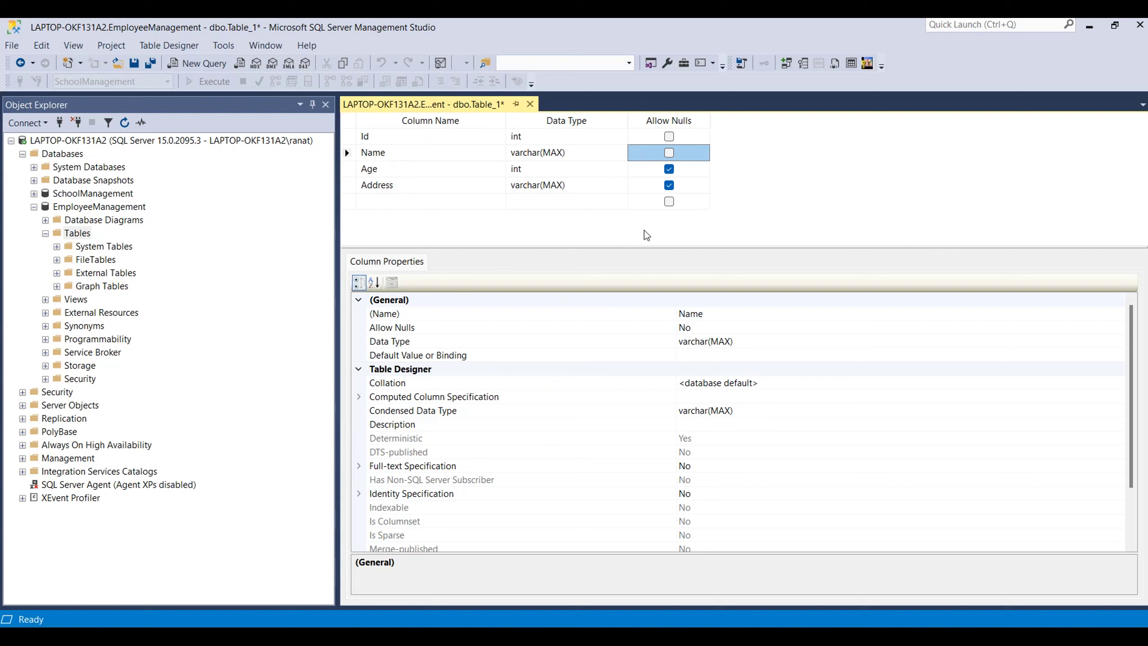
Save the table as Employee and refresh EmployeeManagement to show dbo.Employee.
key("ctrl+s")
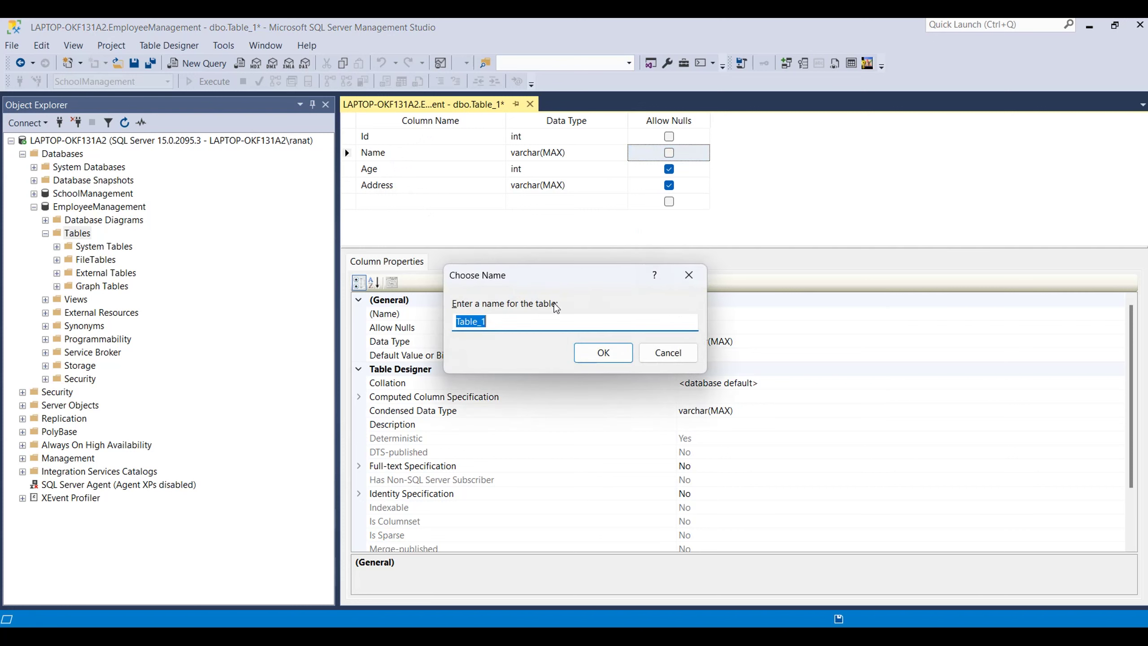
type("Employee")
left_click(603, 353)
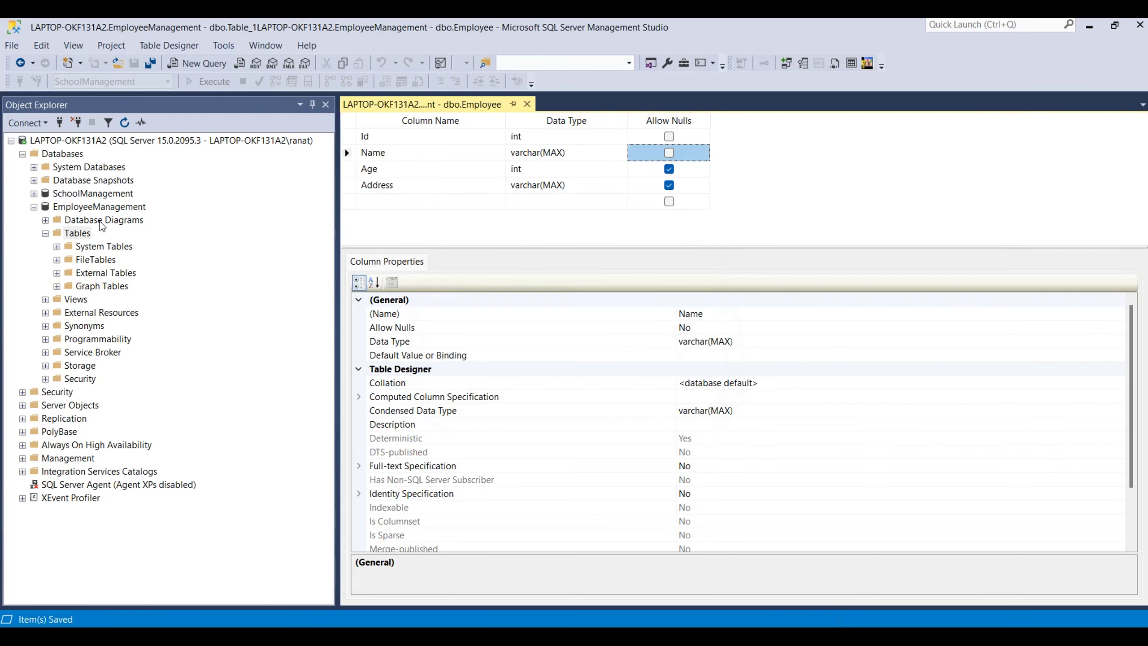
right_click(86, 207)
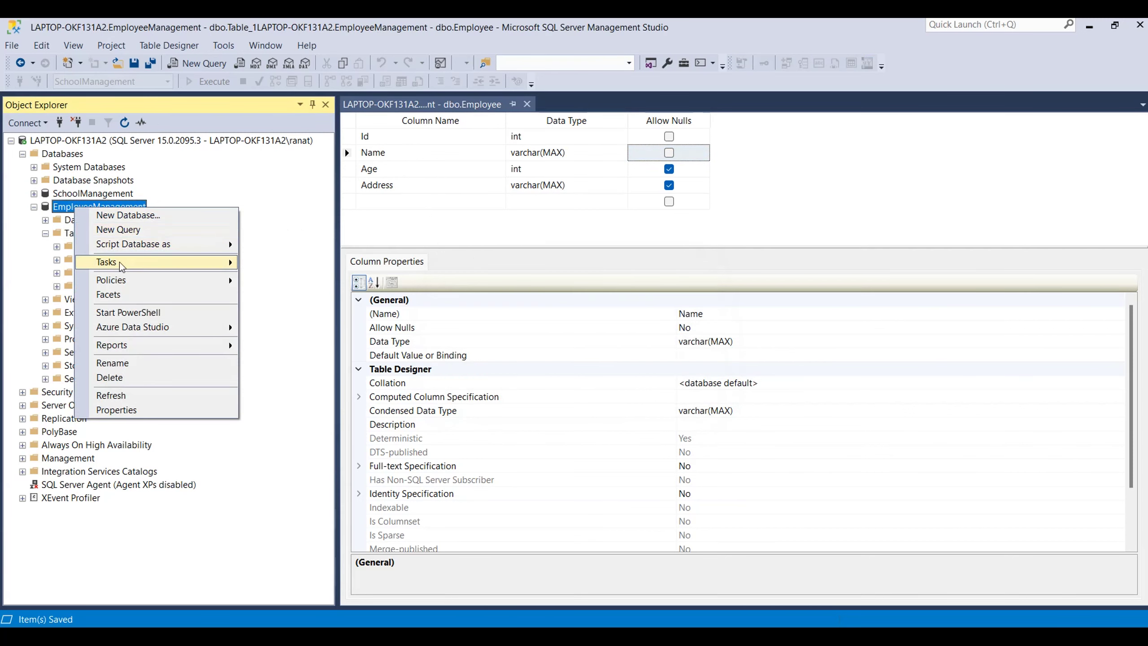
left_click(124, 123)
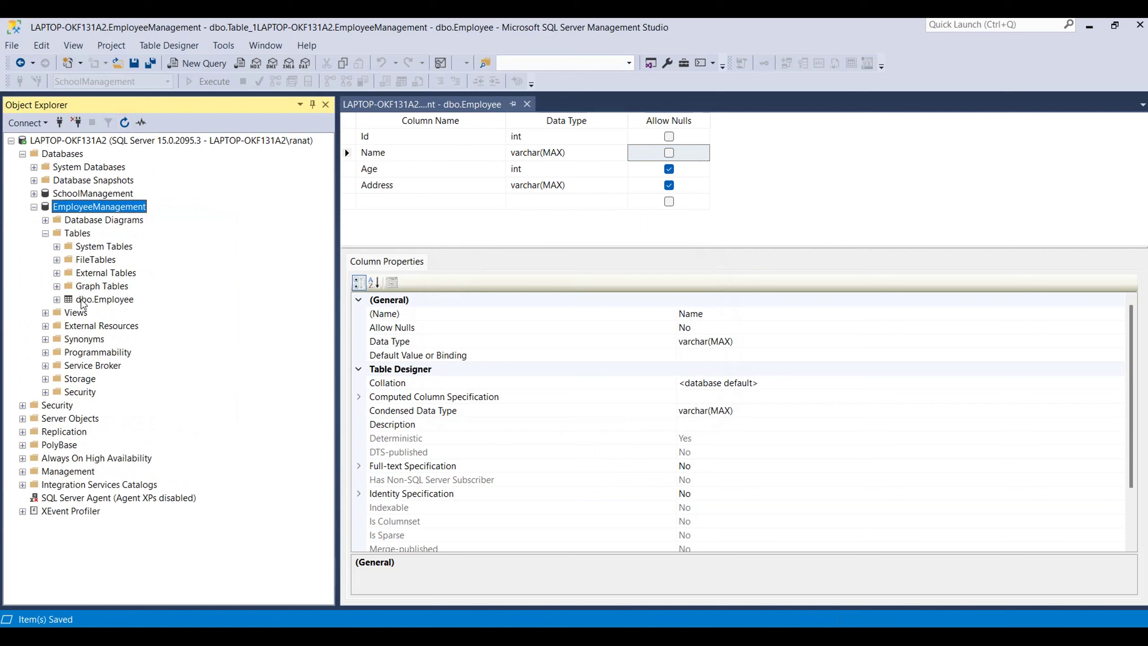
left_click(86, 300)
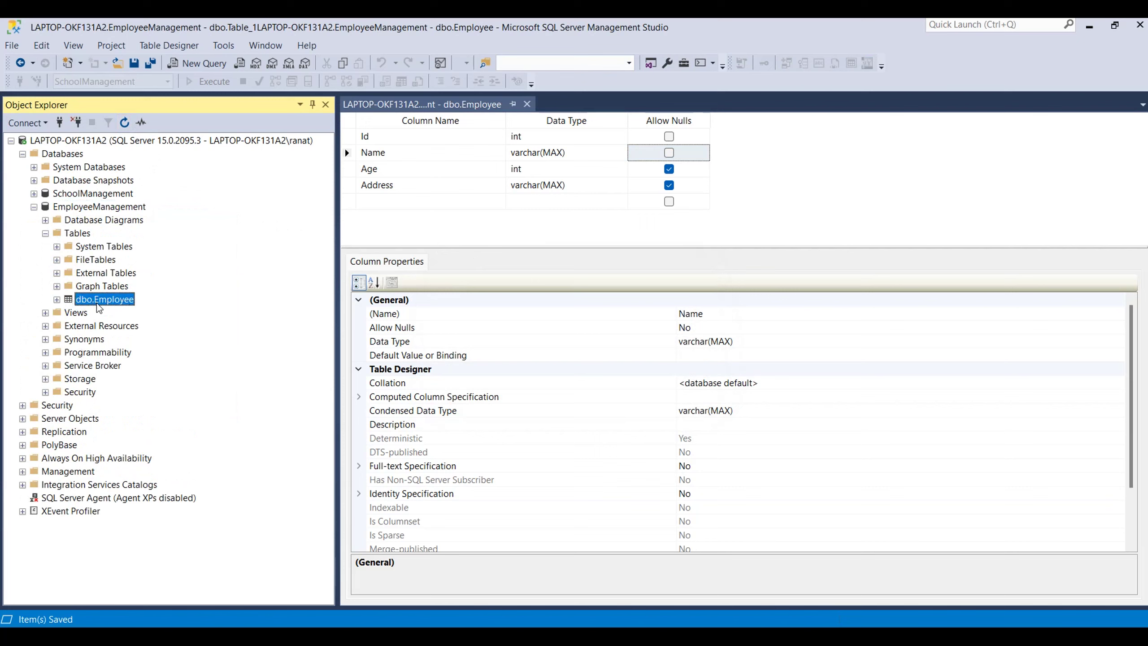